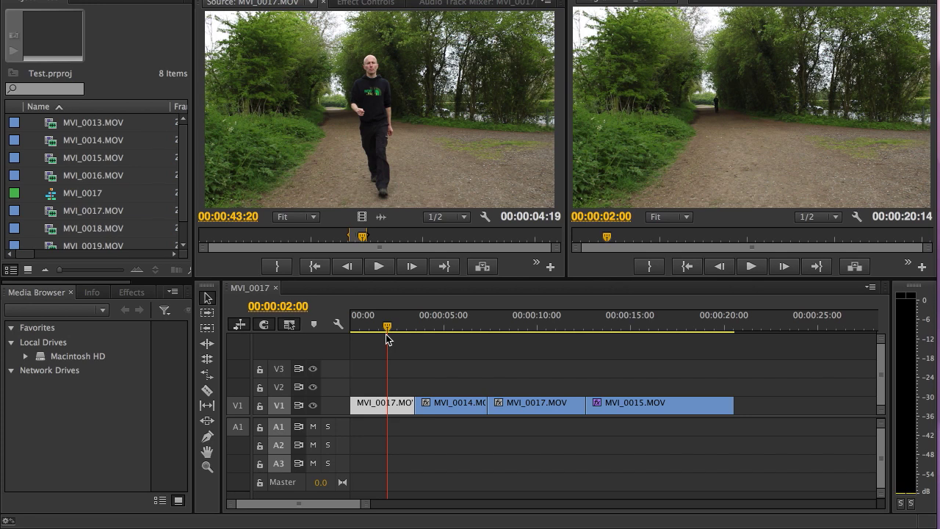
- Scrub the sequence, check the source clip list, then park at 00:00:09:20 on the later MVI_0017.MOV clip
click(386, 334)
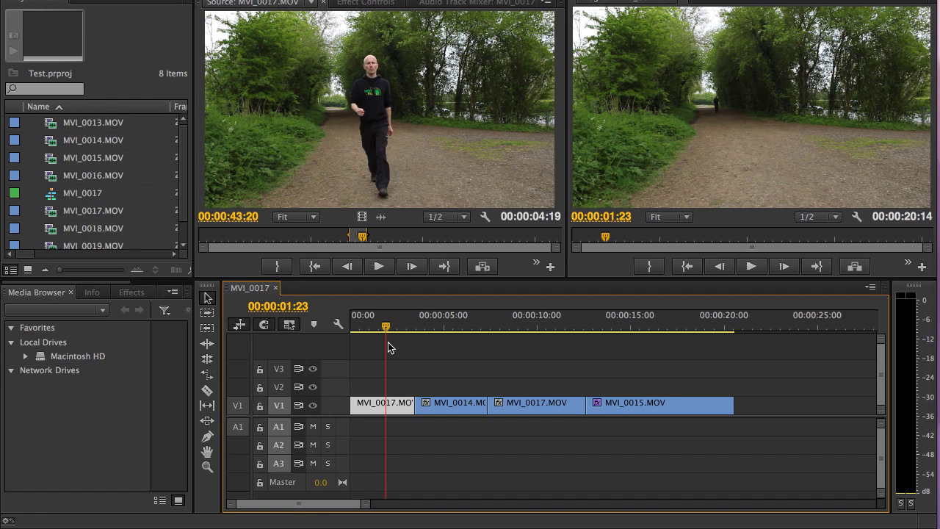
drag(386, 328, 355, 331)
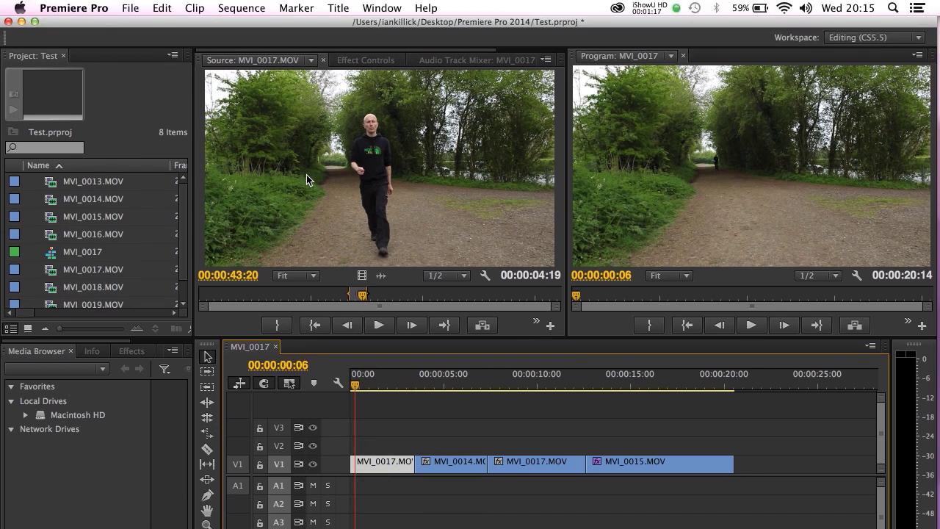
click(306, 117)
click(276, 63)
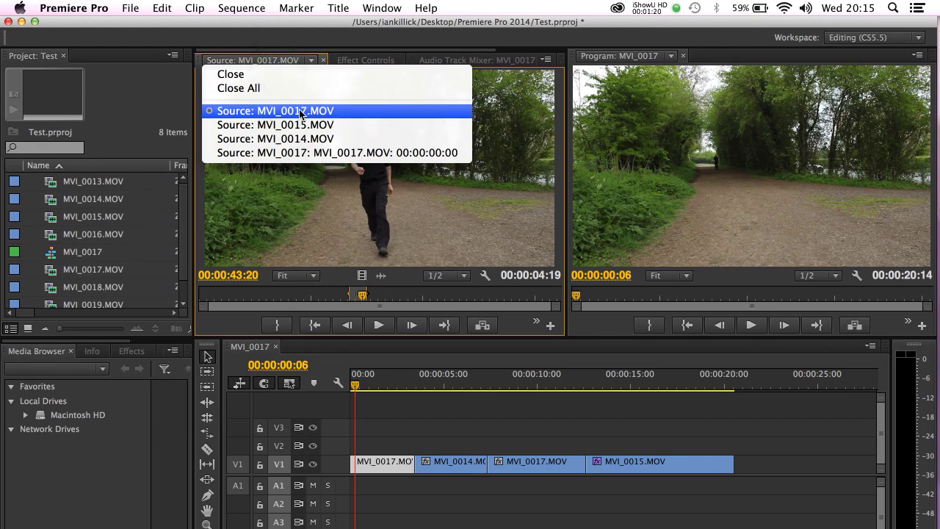
click(338, 202)
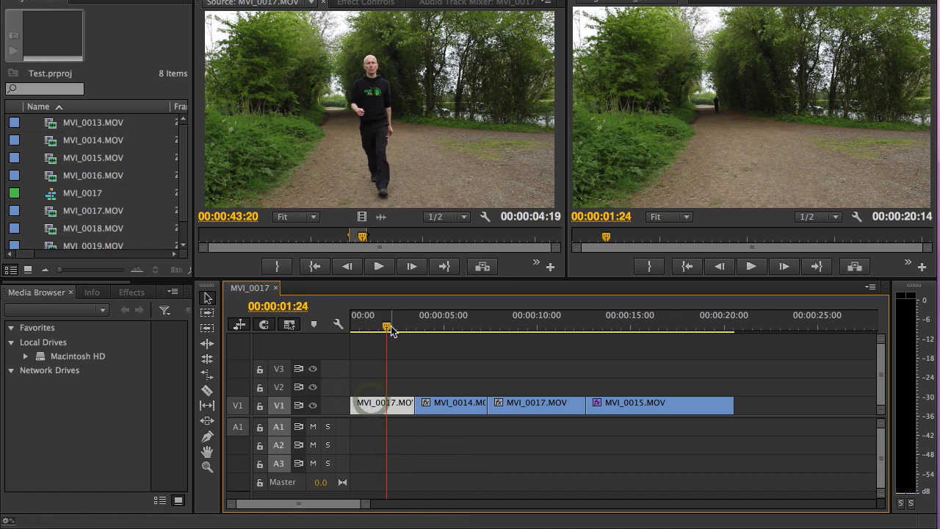
drag(388, 326, 533, 346)
click(547, 406)
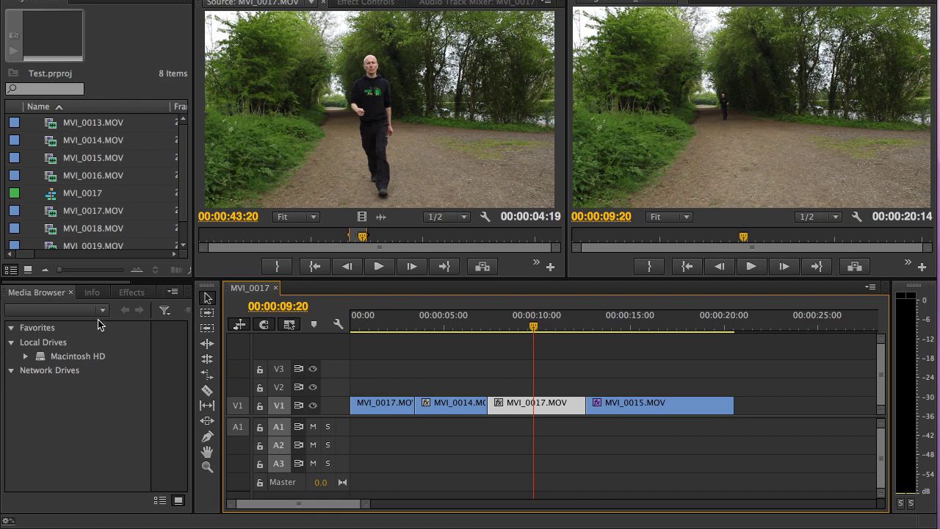
- Filter the Effects panel by 'rgb' and drag Color Correction > RGB Curves toward the source clip
click(128, 295)
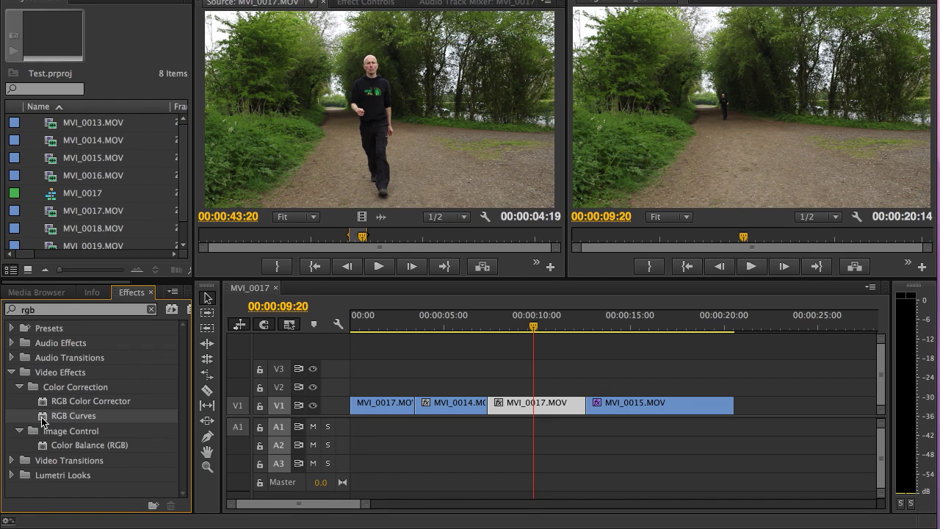
drag(42, 420, 390, 407)
drag(265, 435, 42, 419)
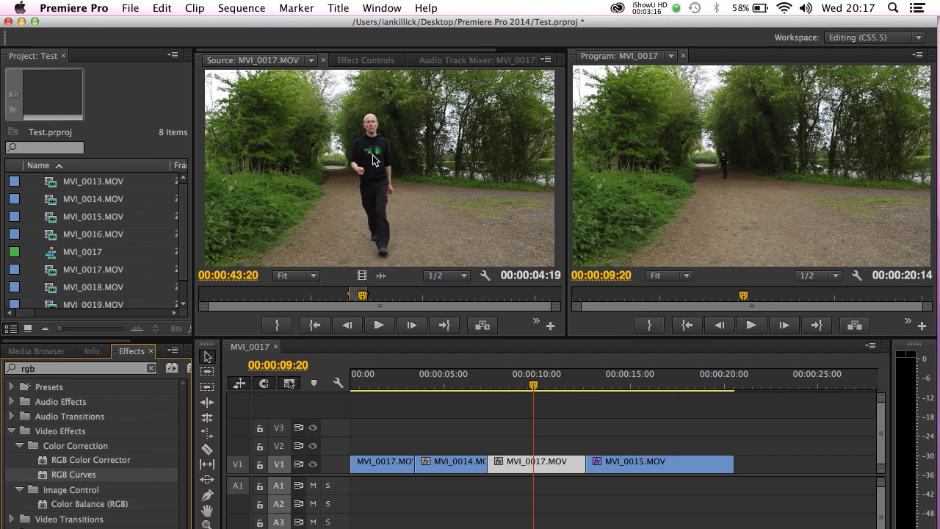
- Focus the MVI_0017.MOV source clip so Effect Controls lists its RGB Curves with Master and Red curves
click(361, 60)
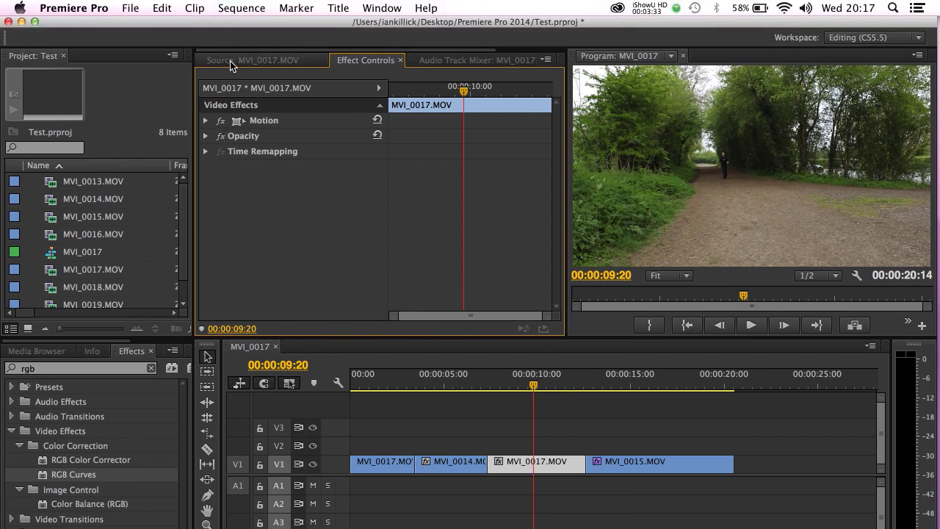
click(230, 61)
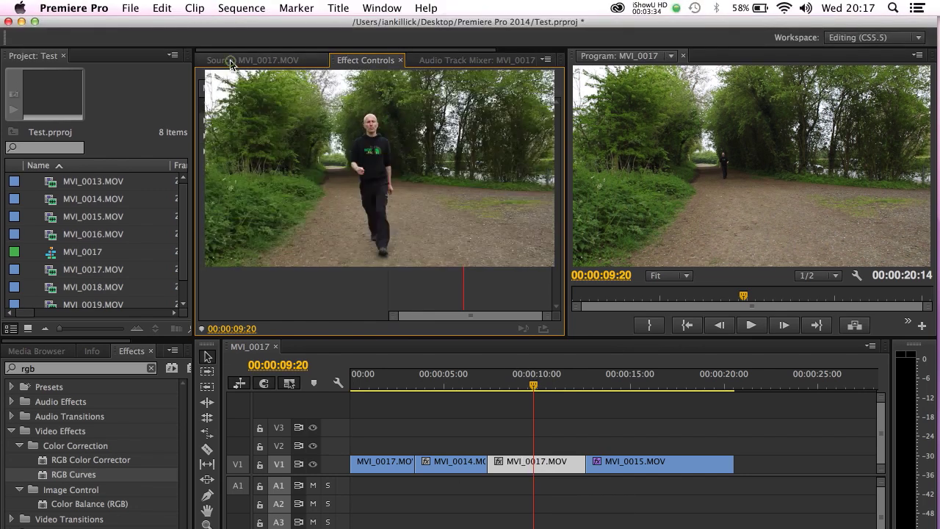
click(365, 168)
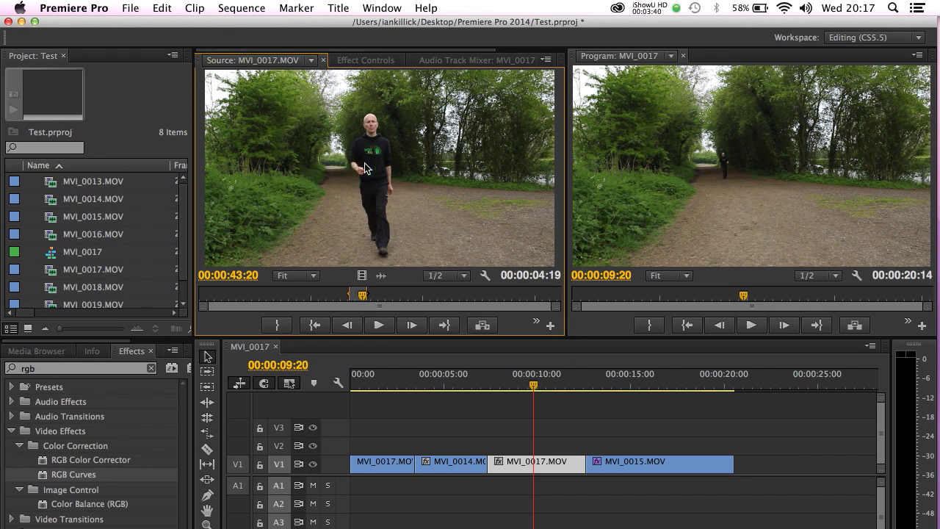
click(351, 61)
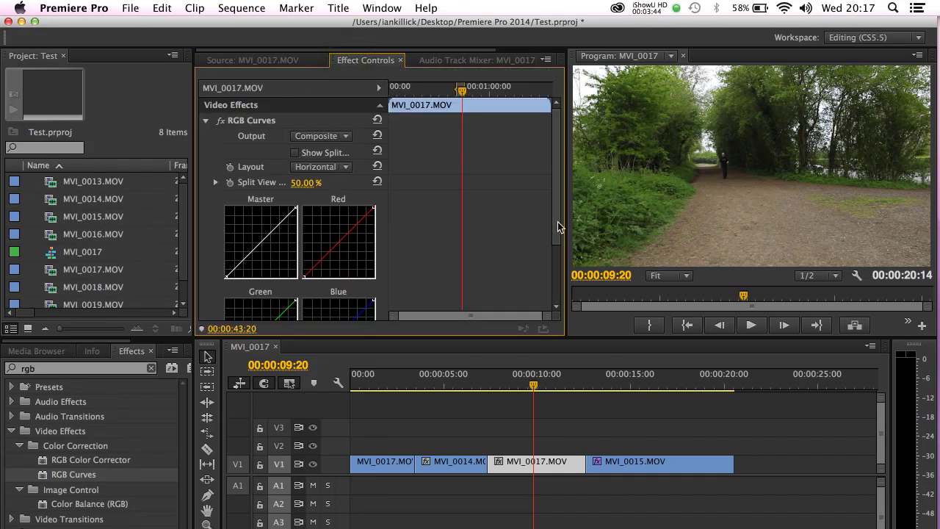
scroll(558, 227, down, 5)
scroll(557, 223, up, 4)
scroll(556, 222, up, 1)
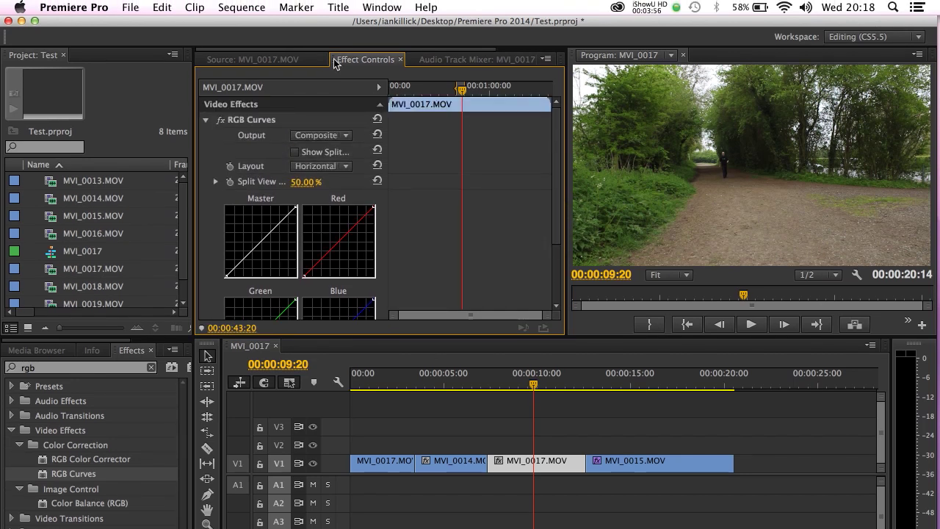
- Undock Effect Controls into a floating window, move it top-left, and resize it tall and narrow
right_click(334, 62)
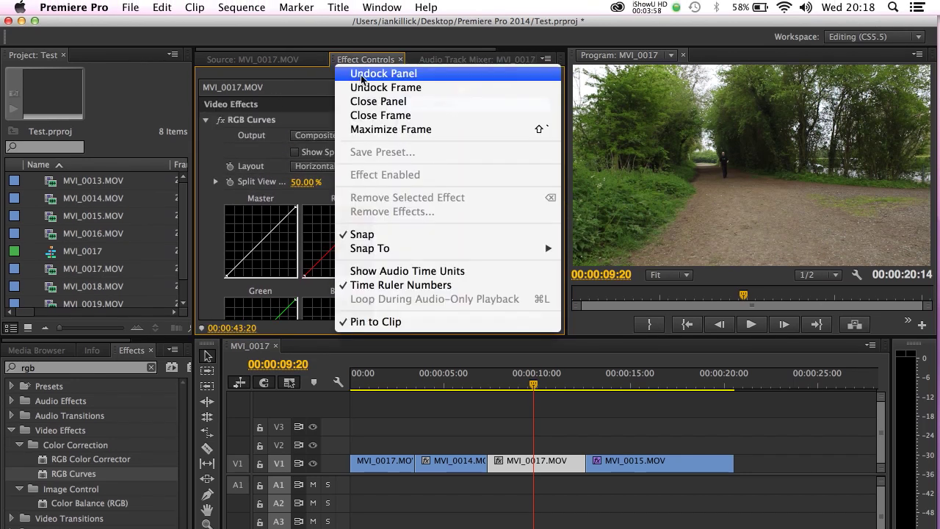
click(383, 74)
drag(389, 46, 202, 25)
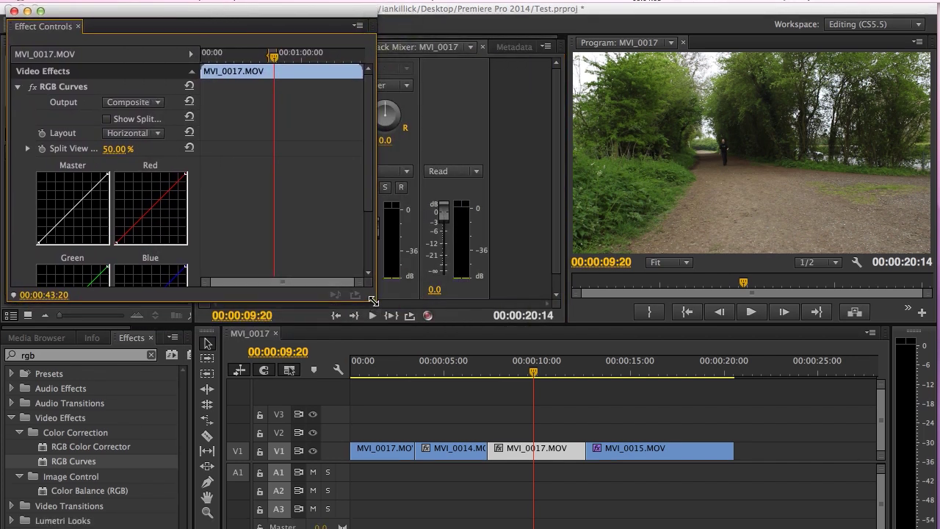
drag(374, 313, 260, 345)
drag(260, 288, 220, 317)
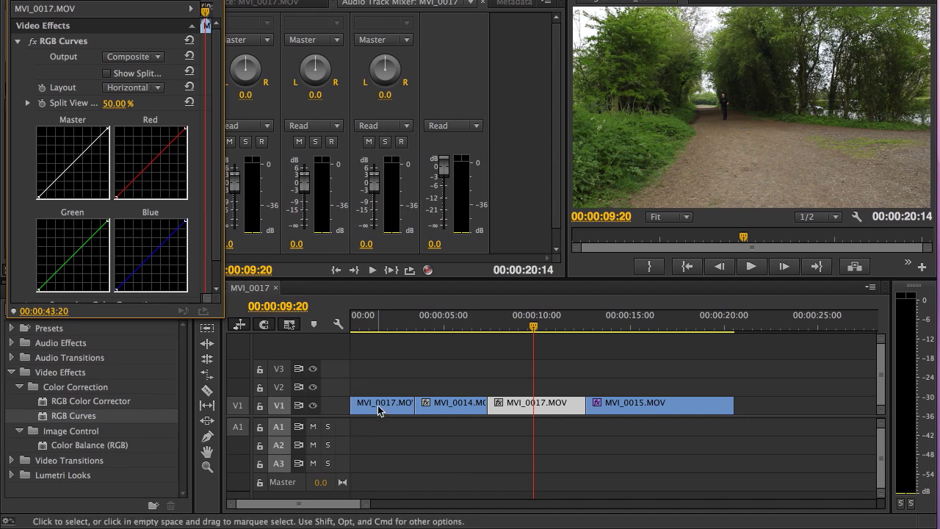
- Inspect both MVI_0017 timeline clips, placing the playhead at 00:00:02:06 and then 00:00:09:14
click(379, 408)
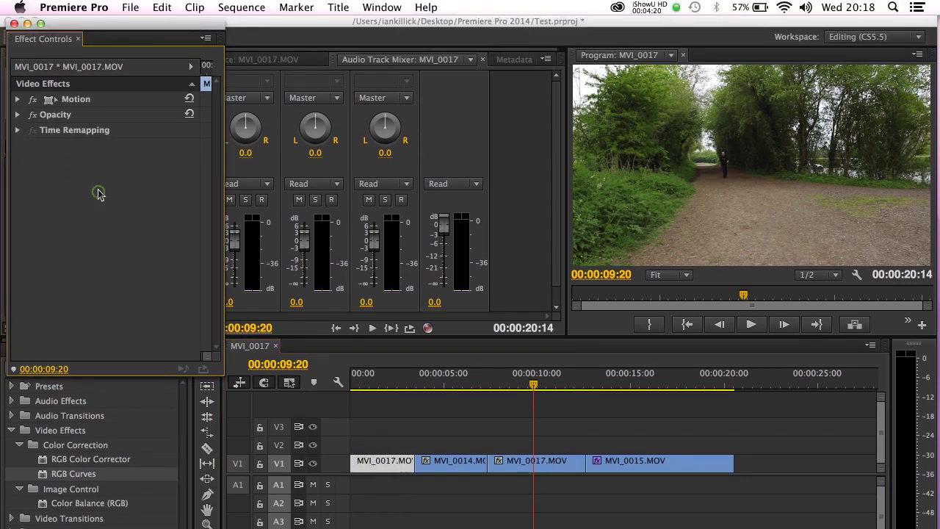
click(101, 137)
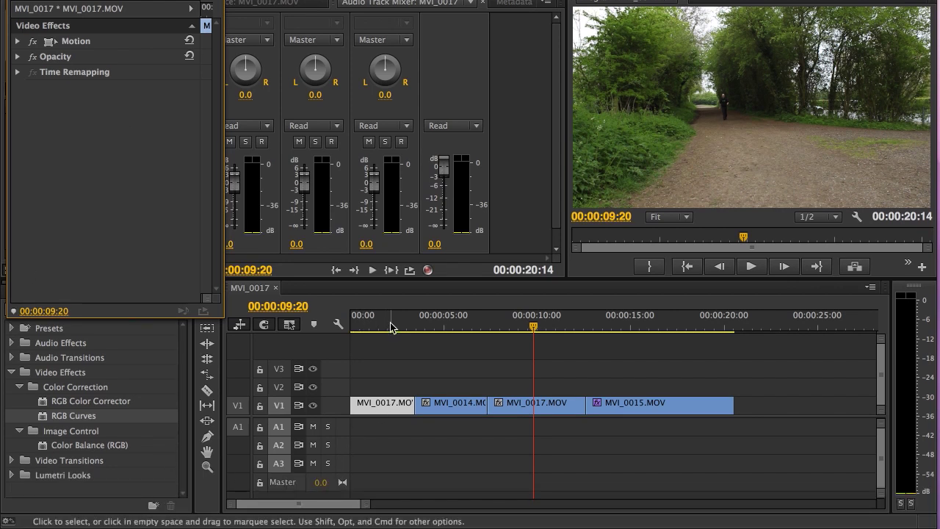
click(392, 325)
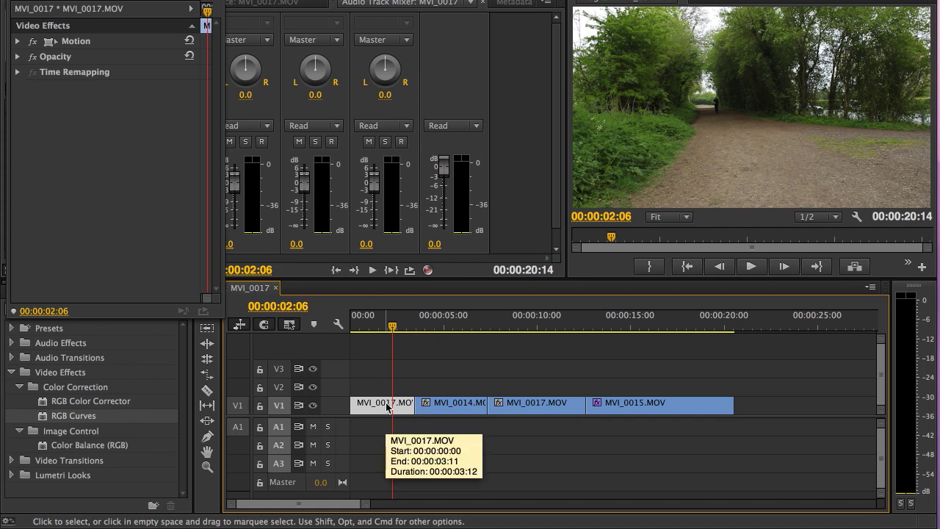
click(549, 399)
click(529, 329)
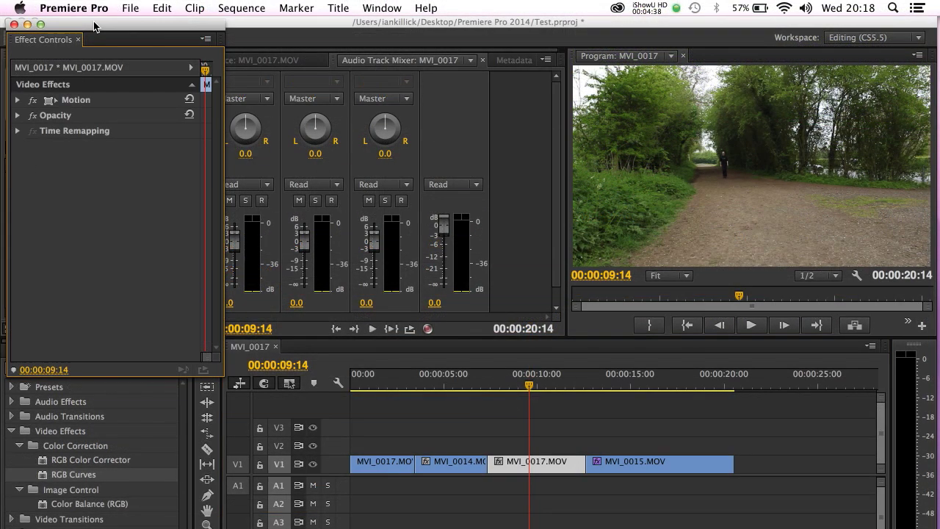
- Show the MVI_0017 master clip's RGB Curves in the floating Effect Controls window
mouse_move(93, 21)
mouse_down()
mouse_move(108, 26)
mouse_move(91, 26)
mouse_up()
click(71, 155)
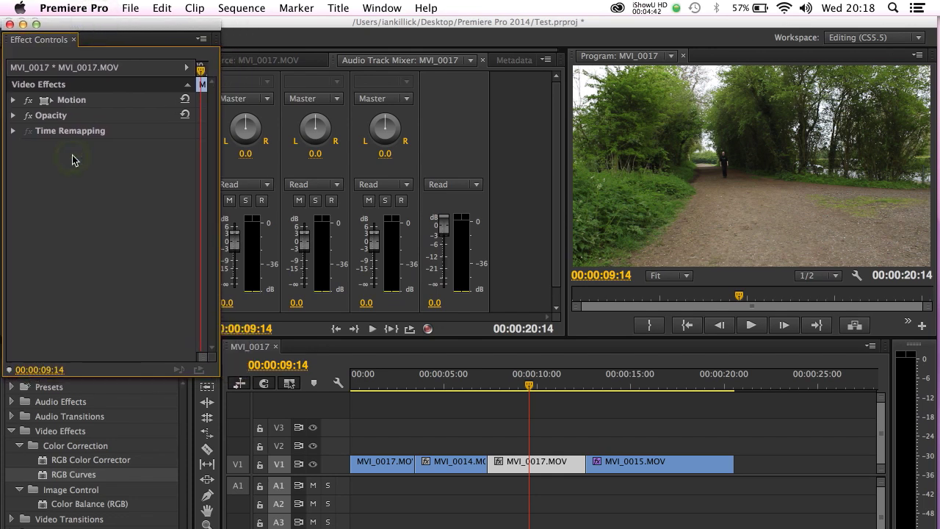
click(271, 61)
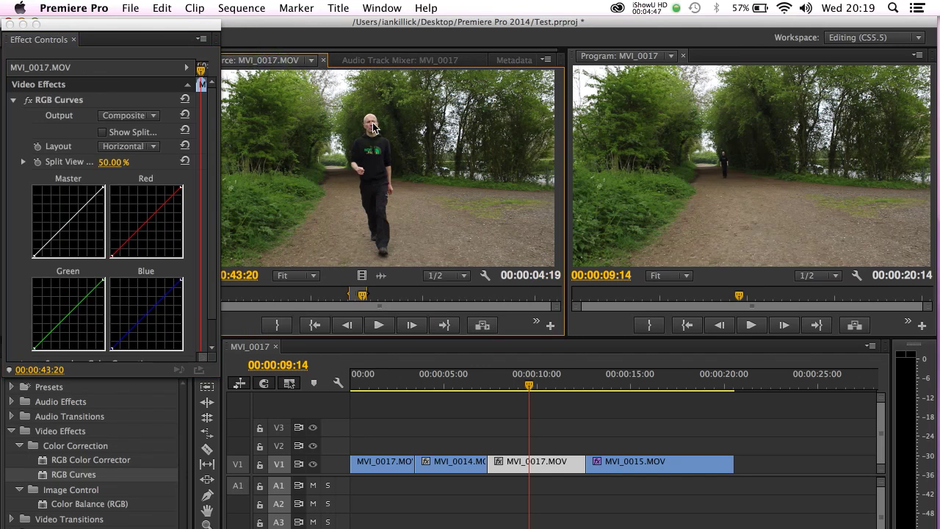
click(47, 44)
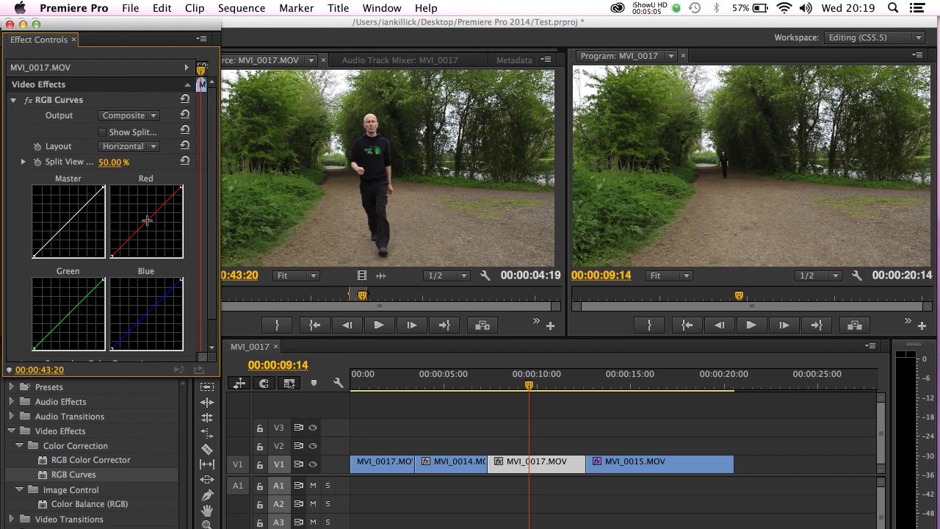
- Lower the master clip's Red curve, then inspect the first MVI_0017 timeline instance at 00:00:01:22
drag(147, 220, 154, 226)
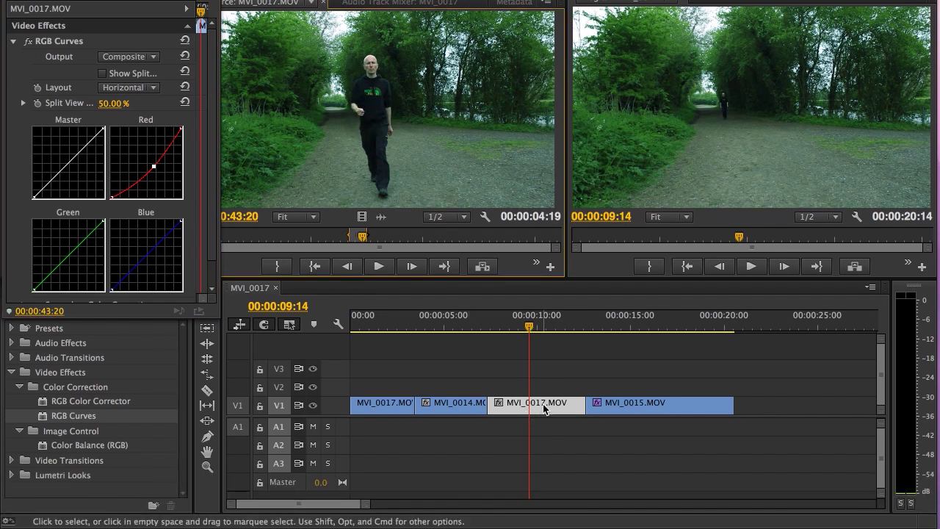
click(545, 408)
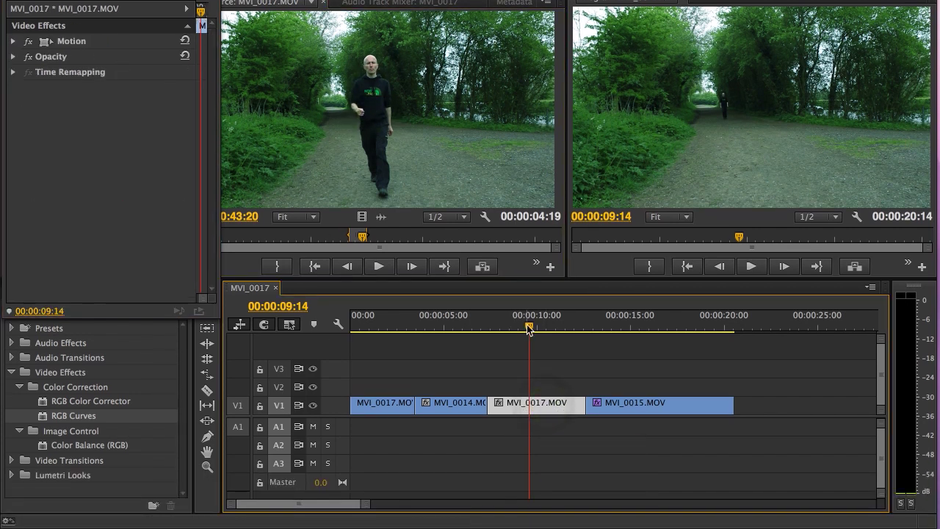
drag(529, 328, 385, 326)
click(362, 403)
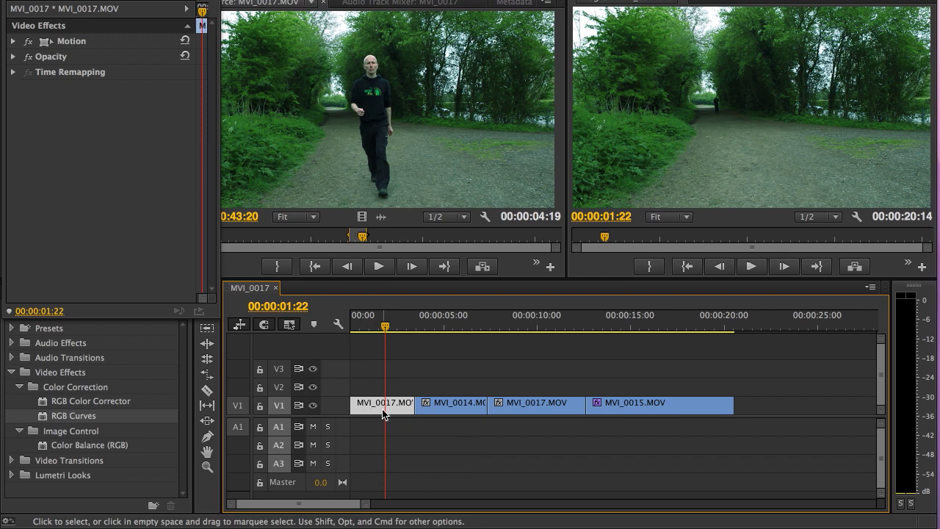
click(377, 406)
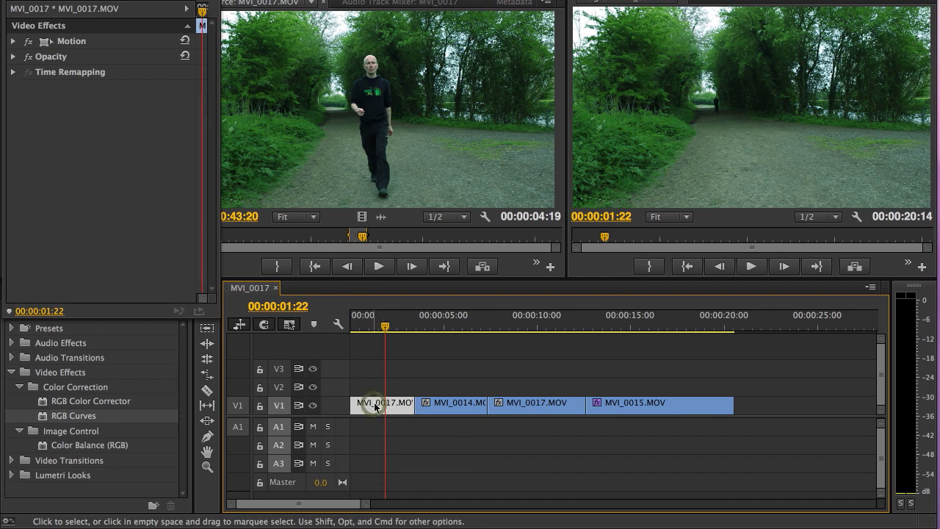
click(122, 211)
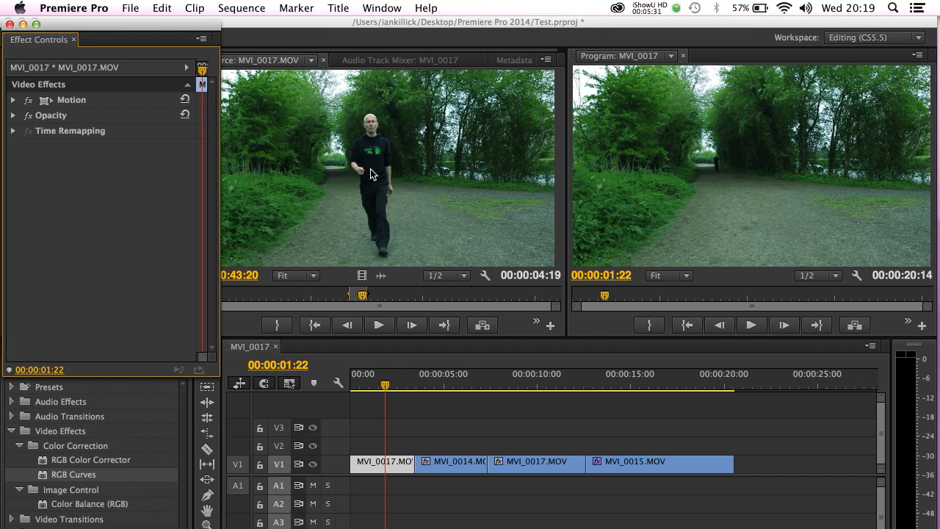
- Raise the Red curve point on the MVI_0017 master clip to warm the footage
click(370, 170)
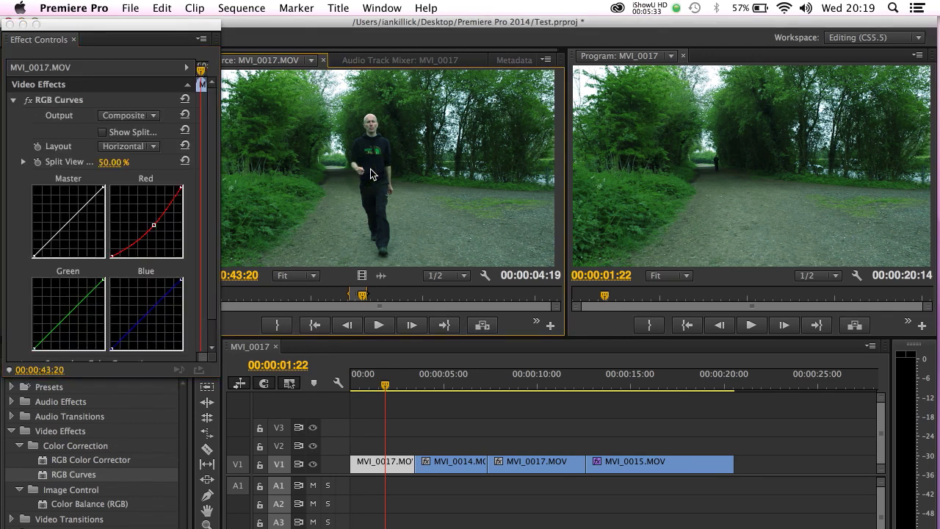
click(149, 226)
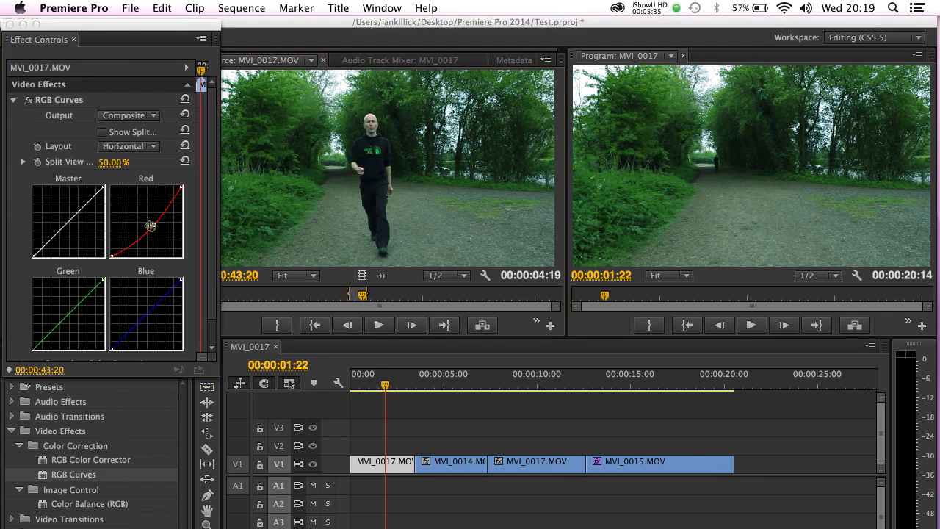
drag(150, 226, 140, 218)
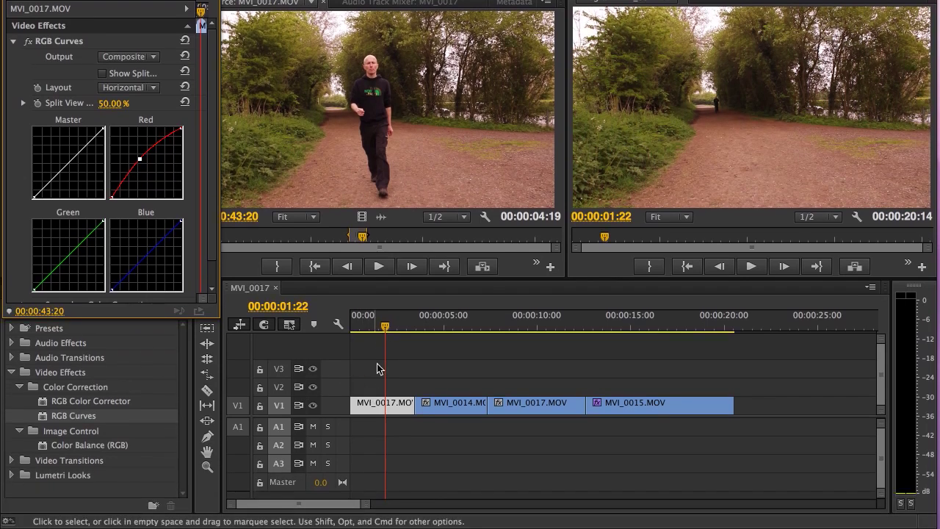
- Check the MVI_0017 instances at 00:00:01:00 and 00:00:11:09, then return to the master clip's curves
drag(385, 326, 369, 326)
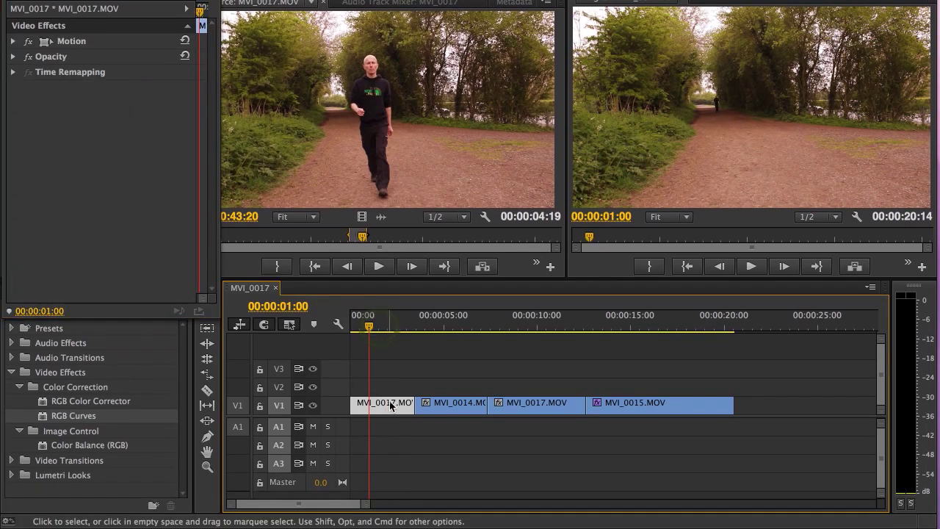
click(562, 325)
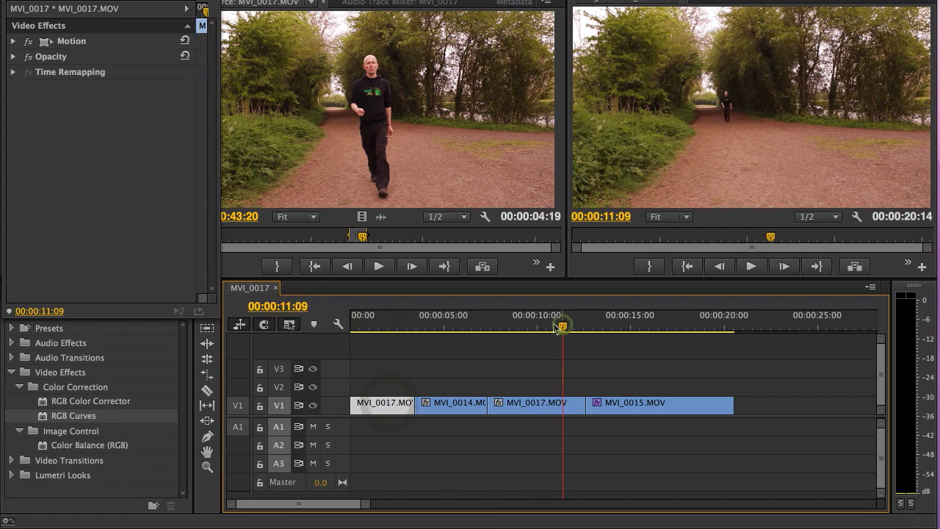
click(508, 403)
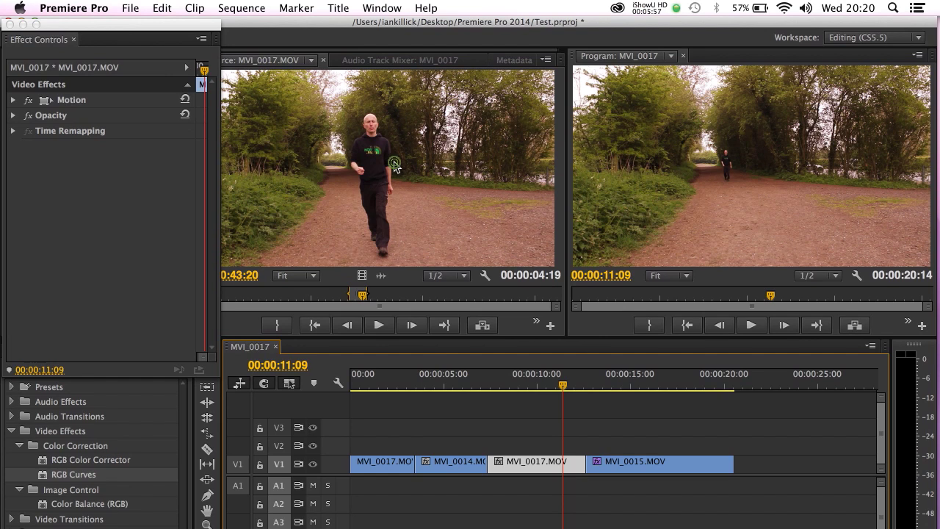
click(394, 107)
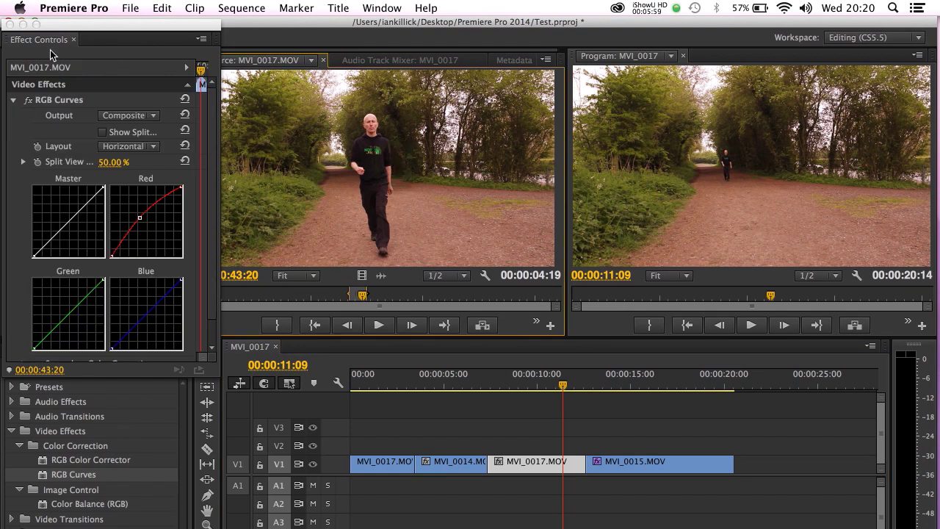
click(58, 26)
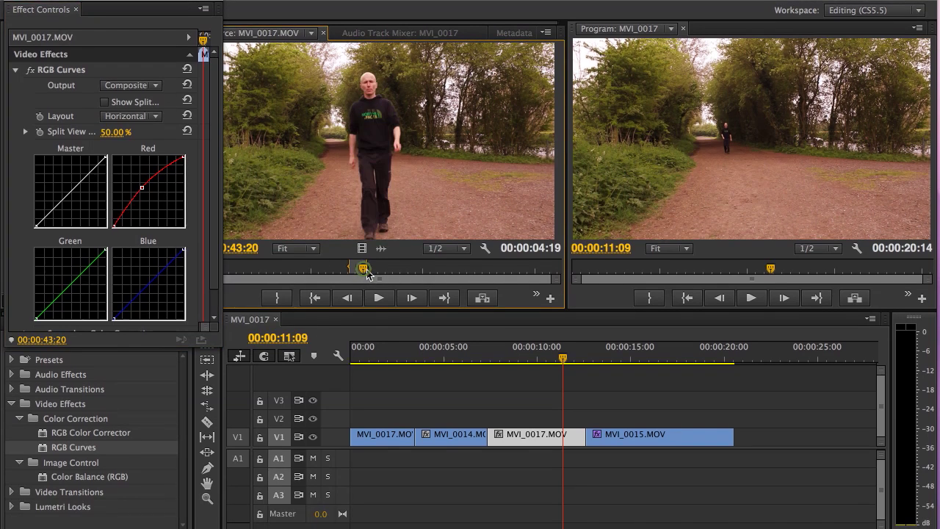
- Mark a 3-second In/Out section of MVI_0017, append it to the sequence end, and park at 00:00:21:23
drag(366, 270, 470, 267)
key(i)
key(o)
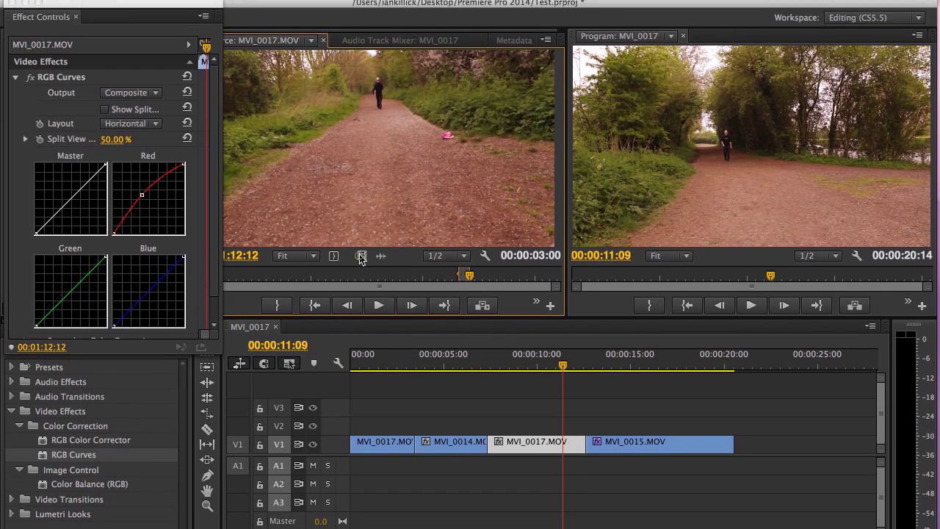
drag(361, 242, 741, 387)
click(758, 325)
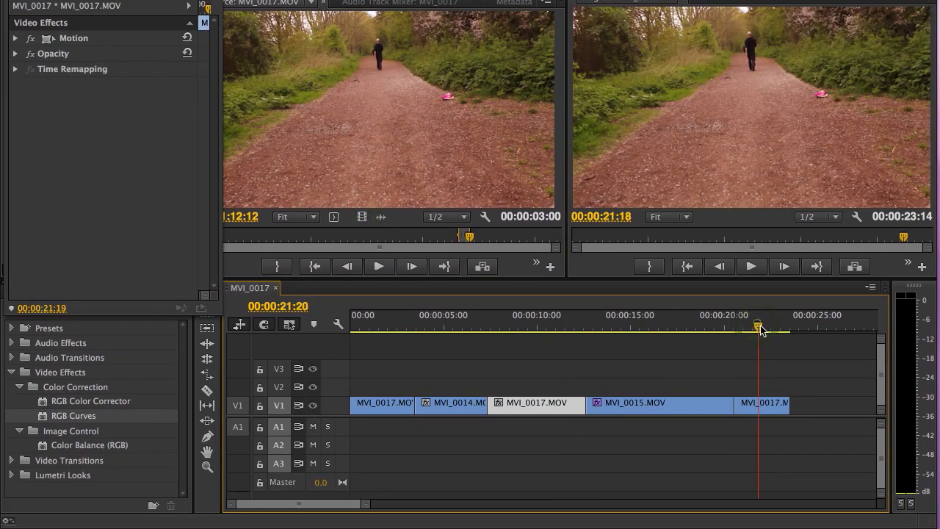
drag(761, 329, 760, 329)
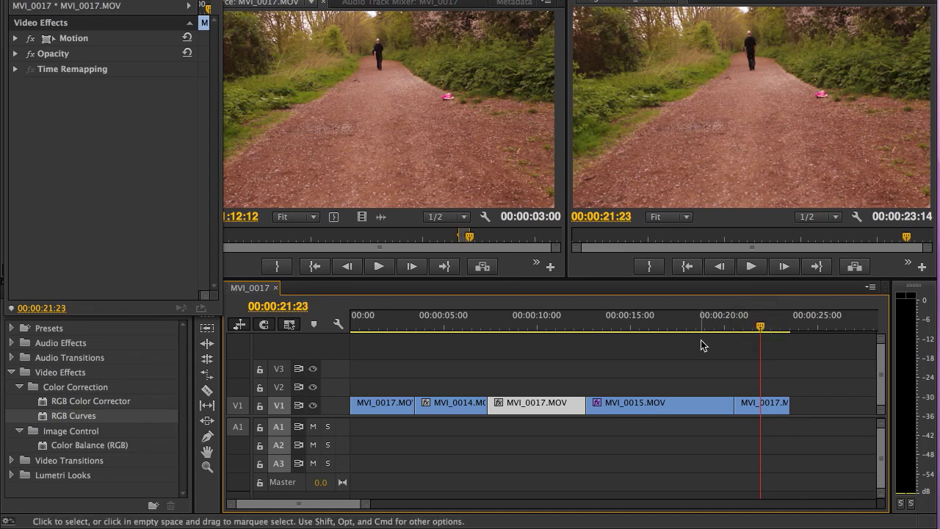